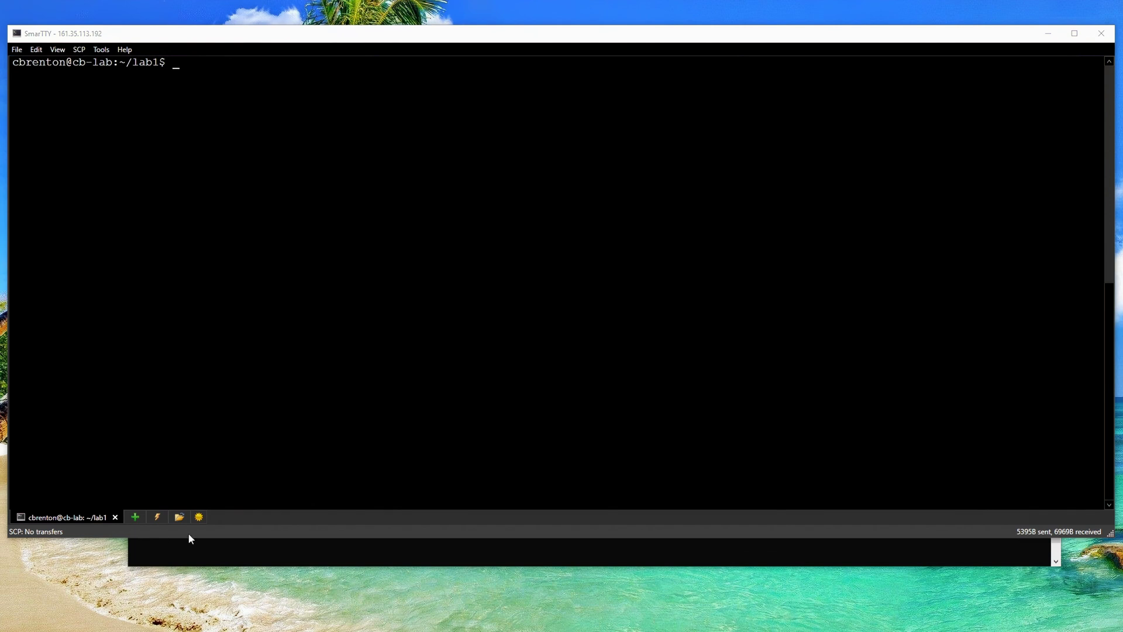
Step: In the cb-lab SSH session, list the running Docker containers with sudo, entering the account password for sudo
left_click(351, 548)
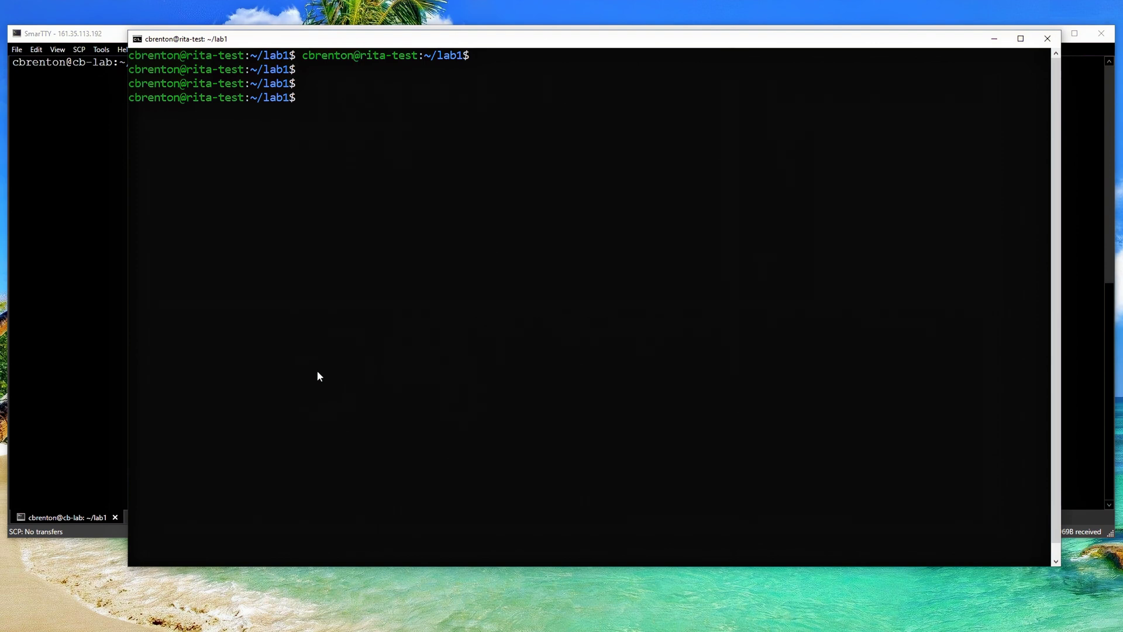
left_click(93, 250)
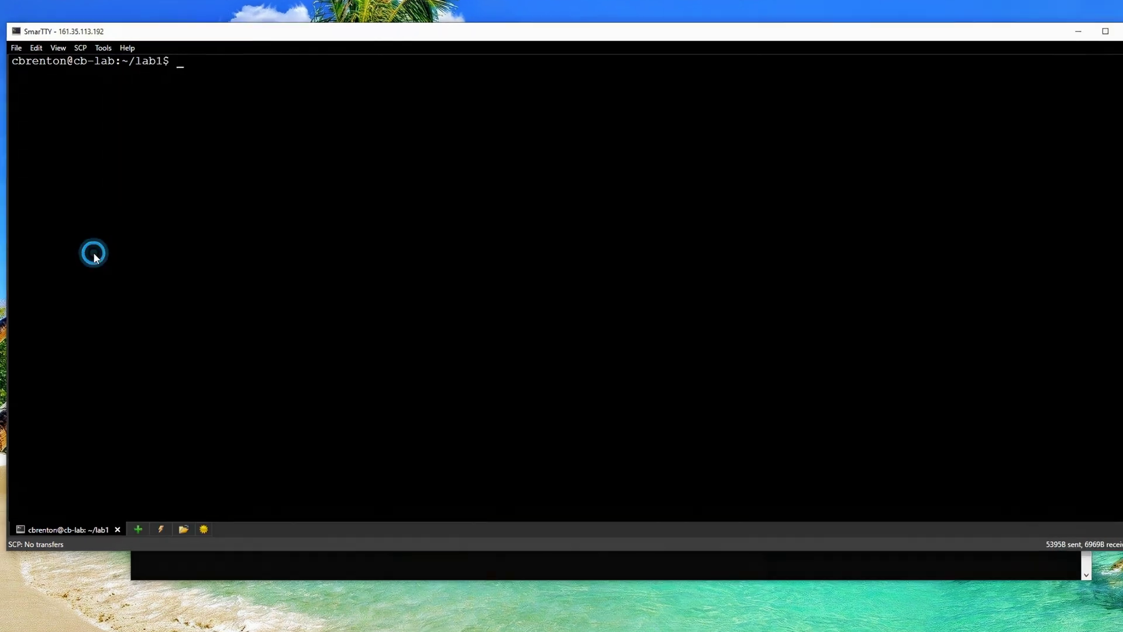
type("su")
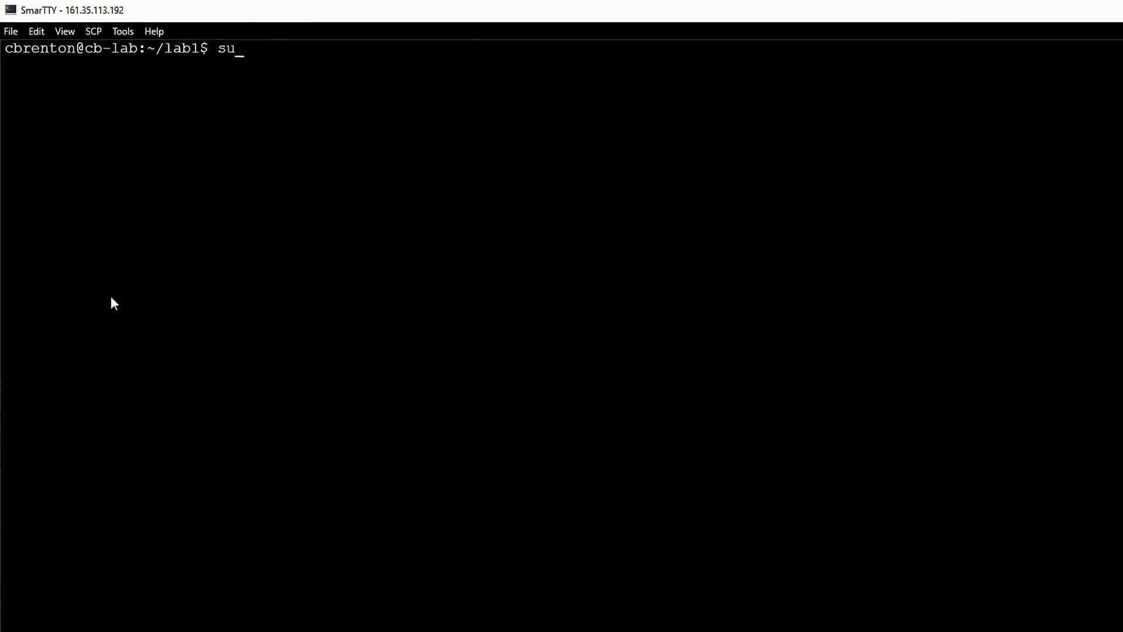
type("do docker ps")
key("Return")
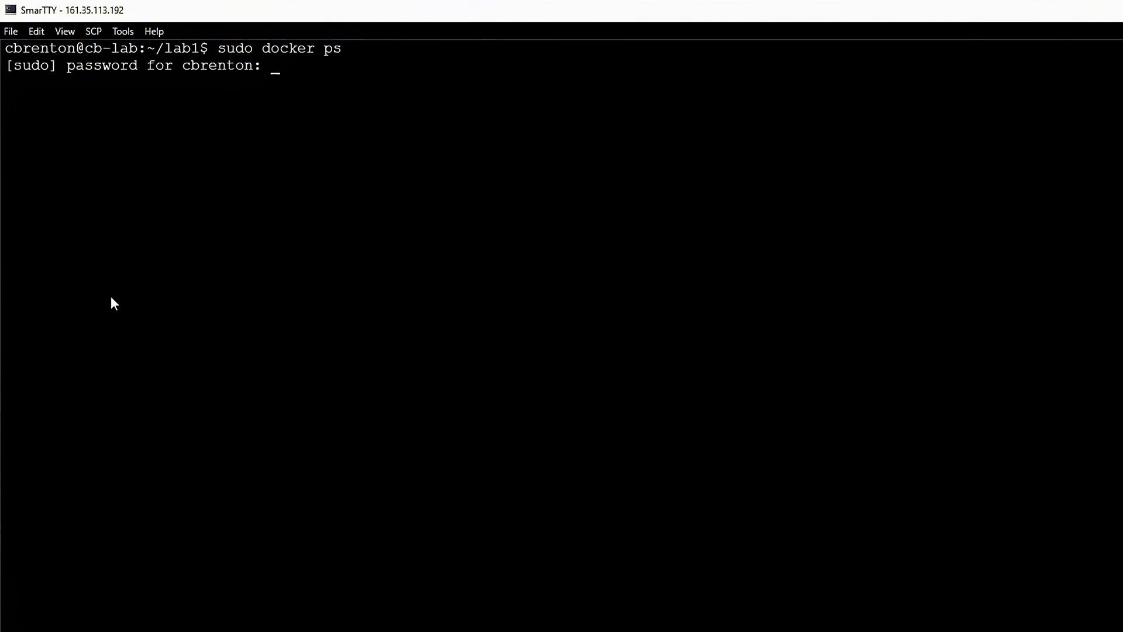
key("Return")
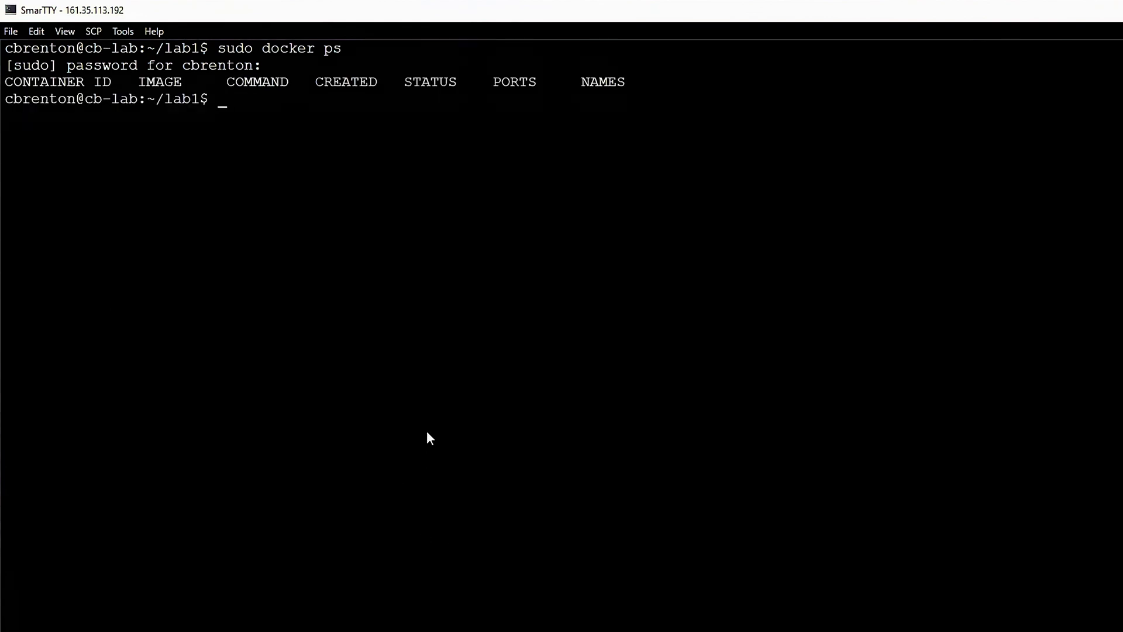
Step: List the Docker images stored on the cb-lab host with sudo docker images
key("Up")
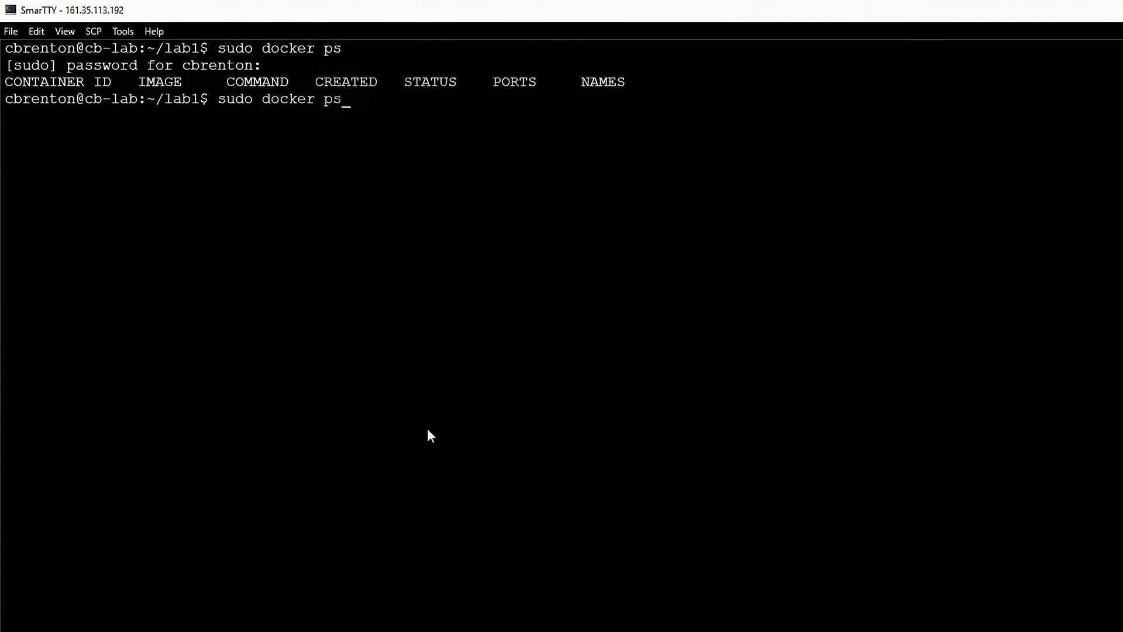
key("BackSpace")
key("BackSpace")
type("images")
key("Return")
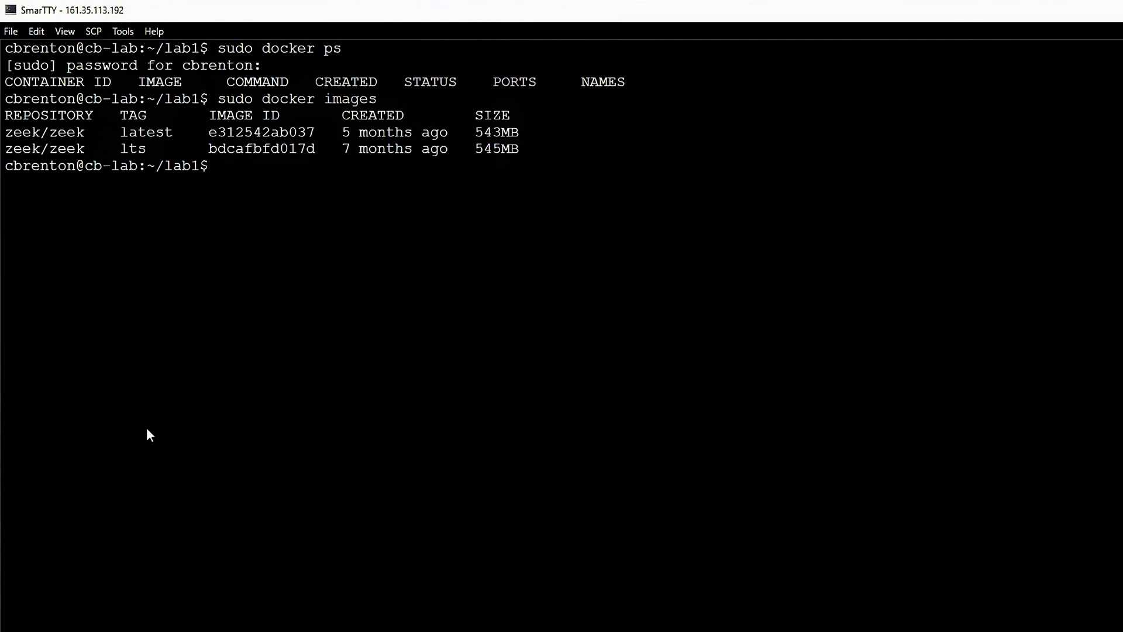
Step: Switch to the rita-test terminal and list its running Docker containers with sudo docker ps
key("alt+Tab")
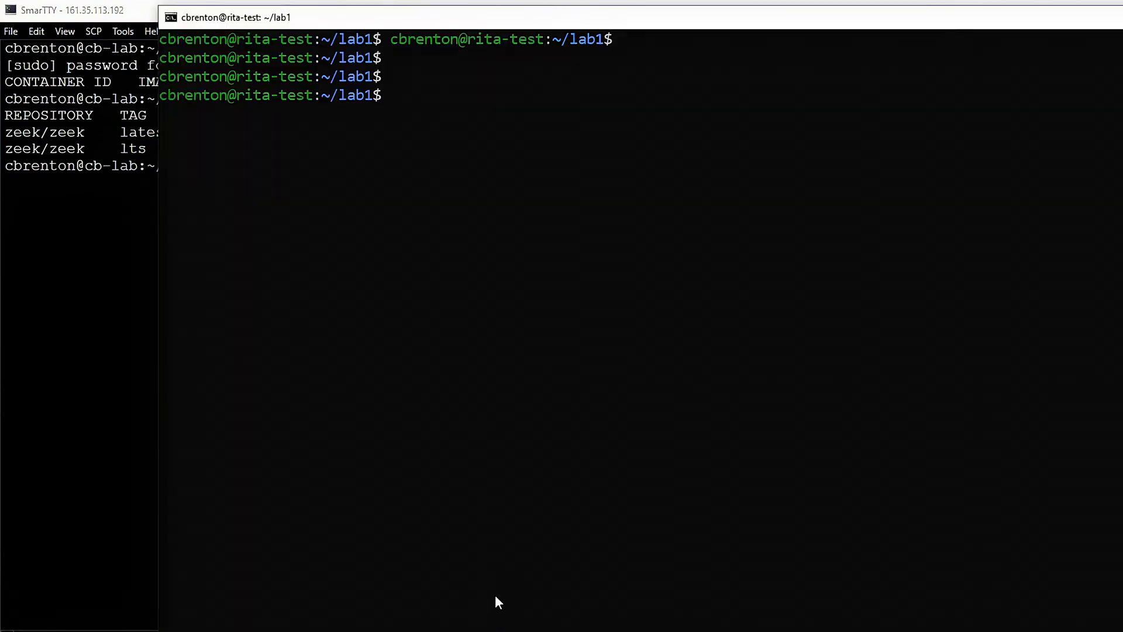
left_click(444, 320)
type("sudo docker ps")
key("Return")
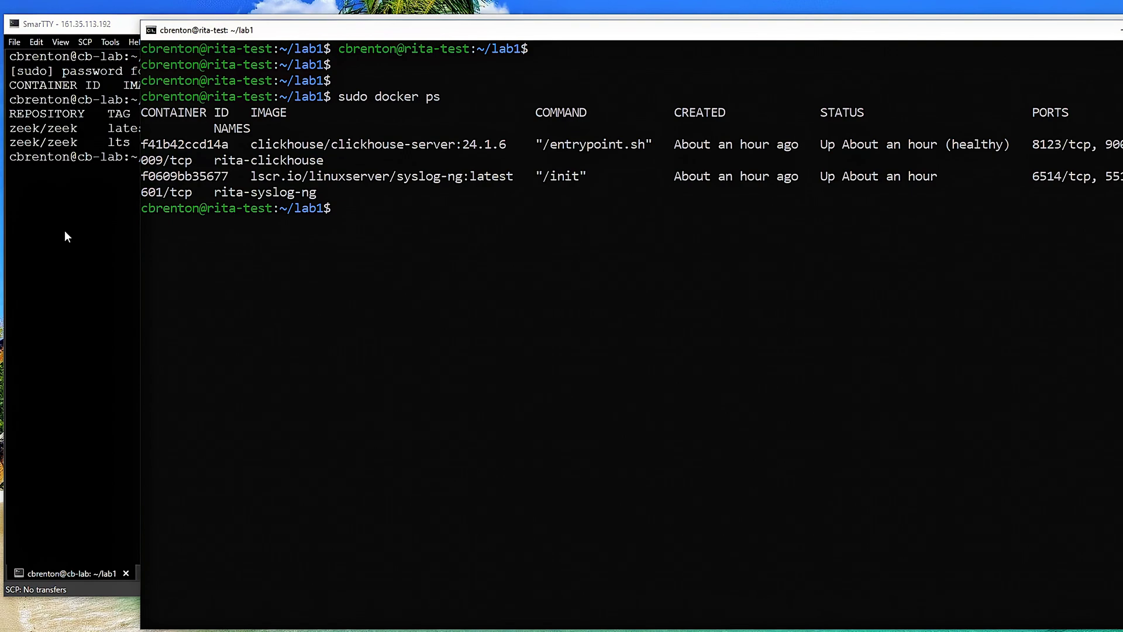
Step: Return to the cb-lab session and run rita without arguments to show its command help
left_click(111, 234)
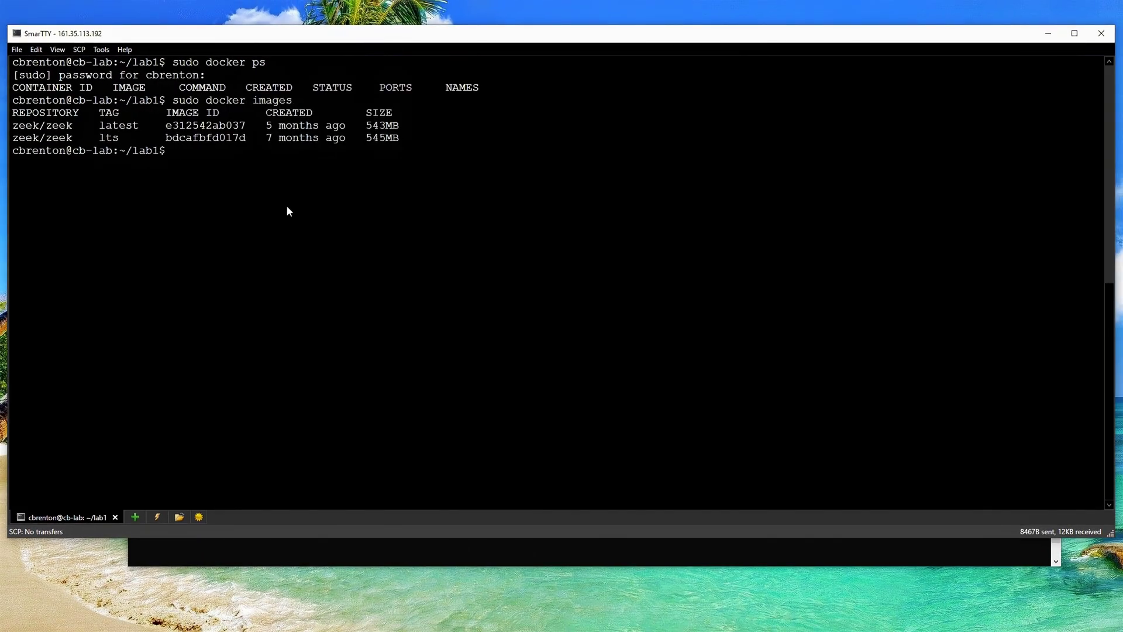
type("rita")
key("Return")
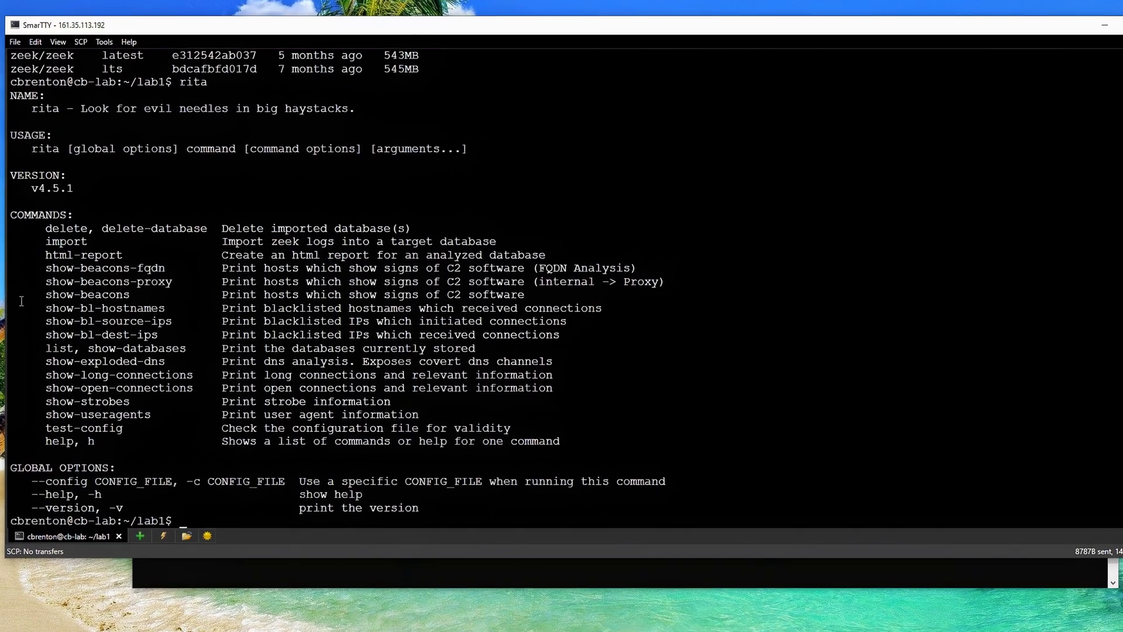
Step: Highlight the show-beacons-fqdn and show-beacons commands in RITA's help output, then clear the highlight
left_click(46, 266)
left_click_drag(46, 275, 174, 274)
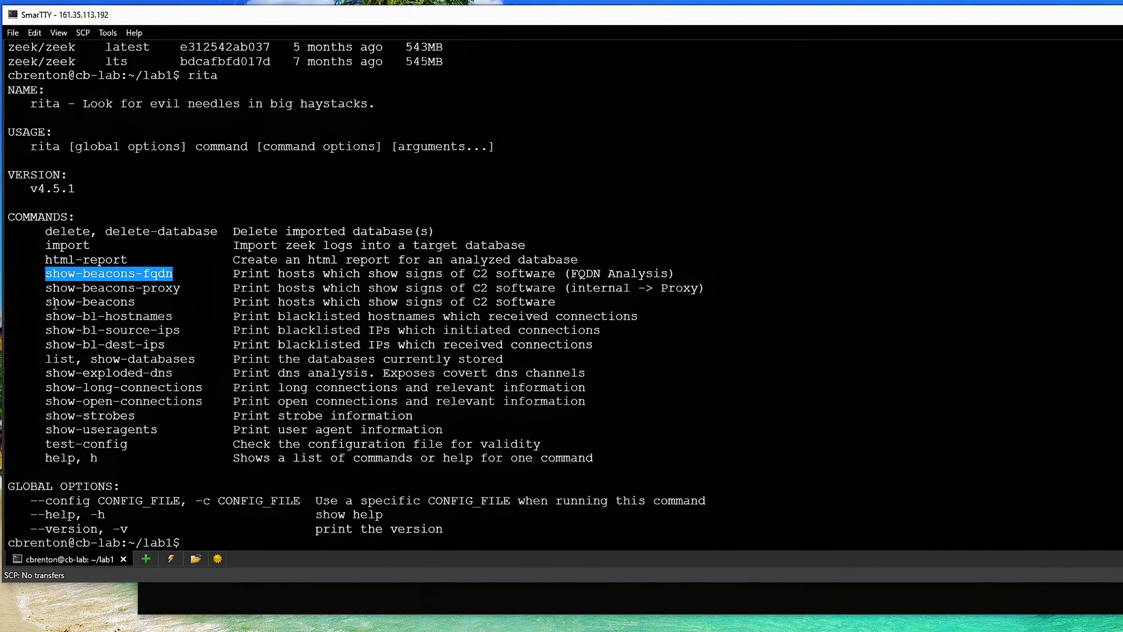
left_click_drag(46, 302, 135, 300)
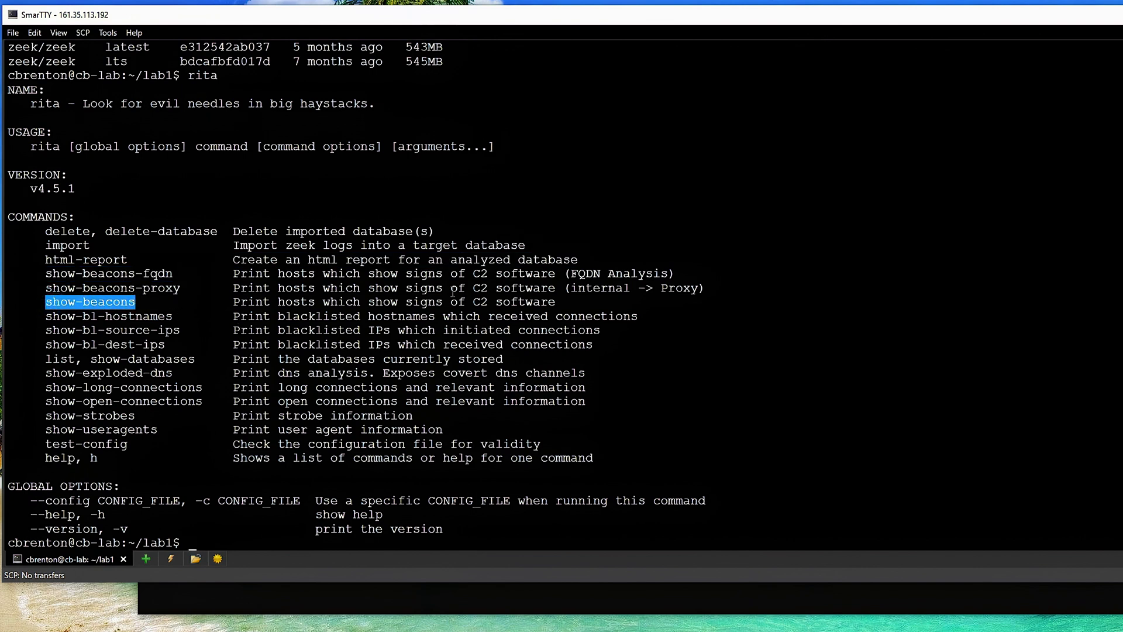
left_click(840, 402)
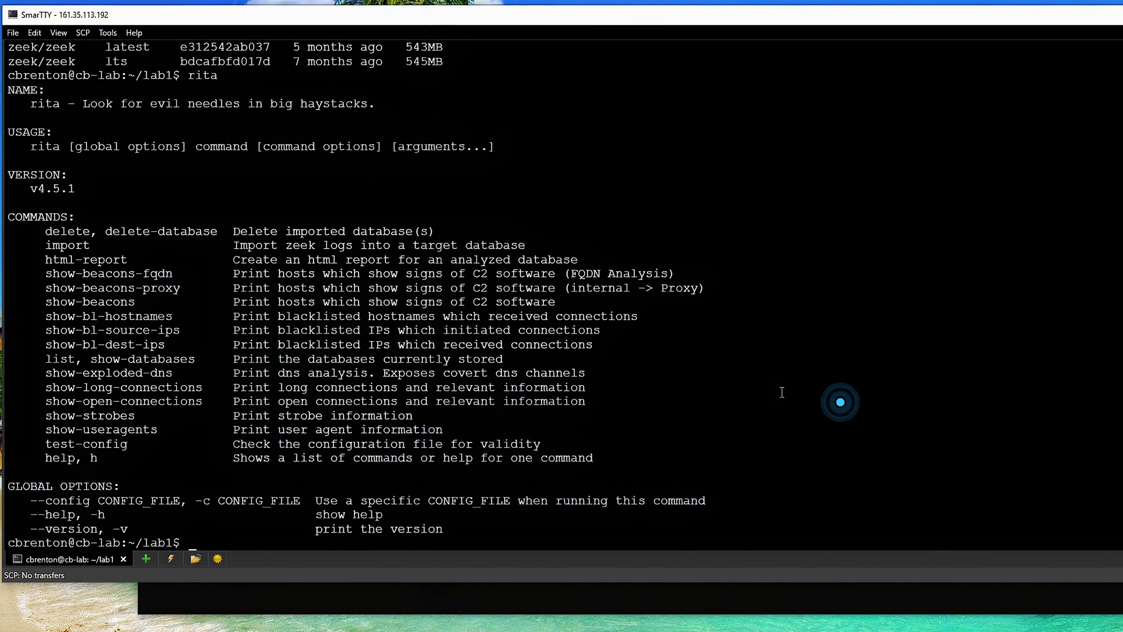
Step: Show the first beacon results of the lab1 database with rita show-beacons lab1 | head
type("rita")
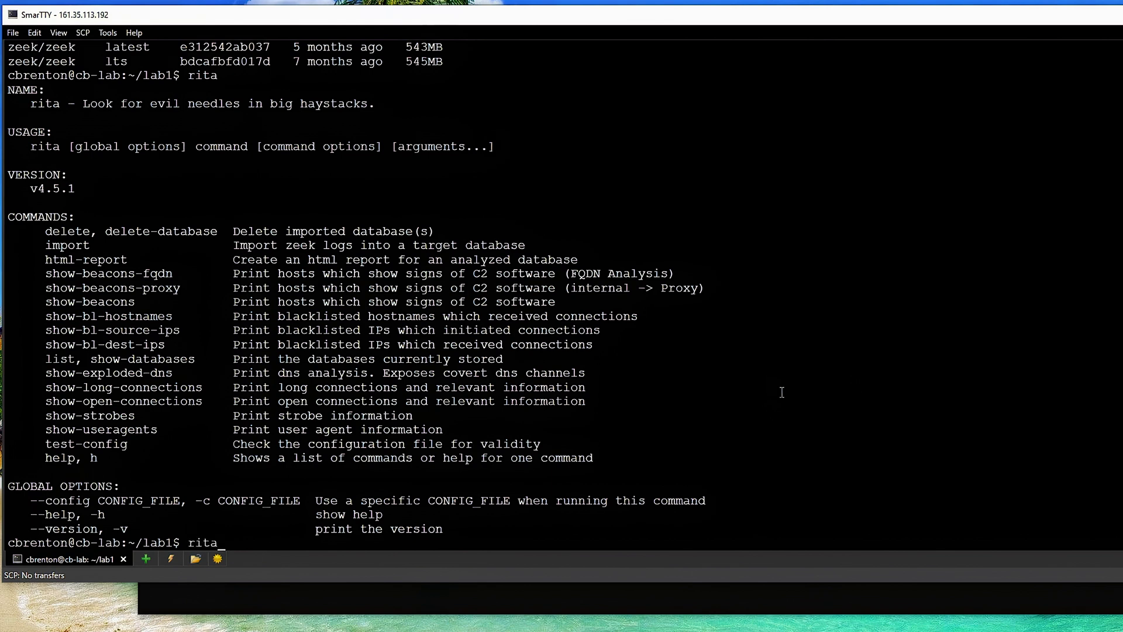
type(" show-beacons lab1 ")
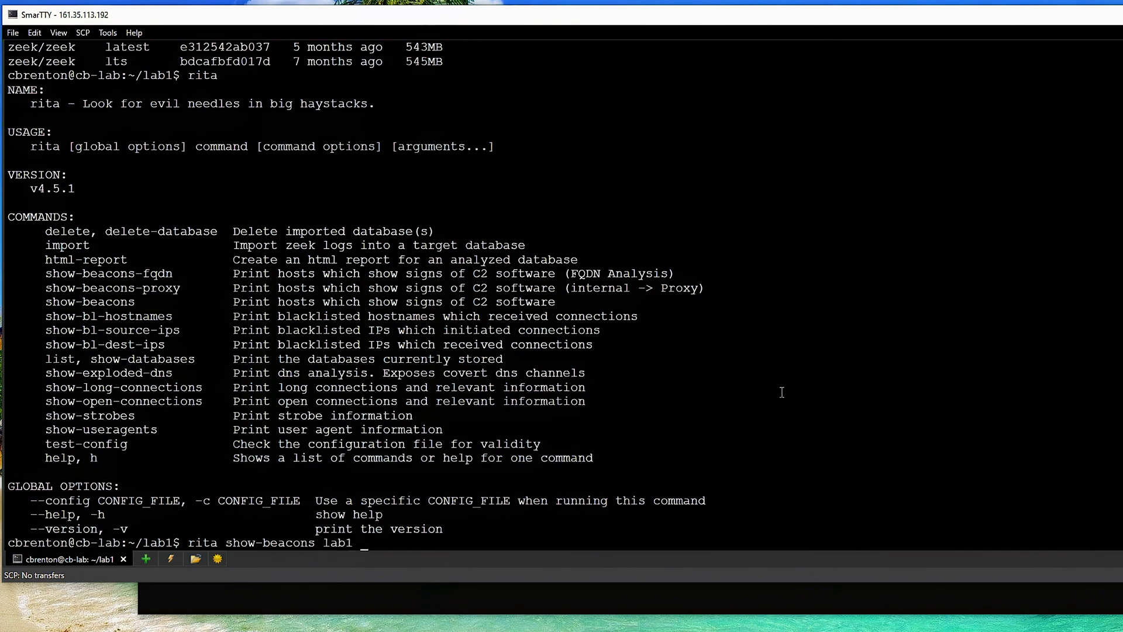
type("| head")
key("Return")
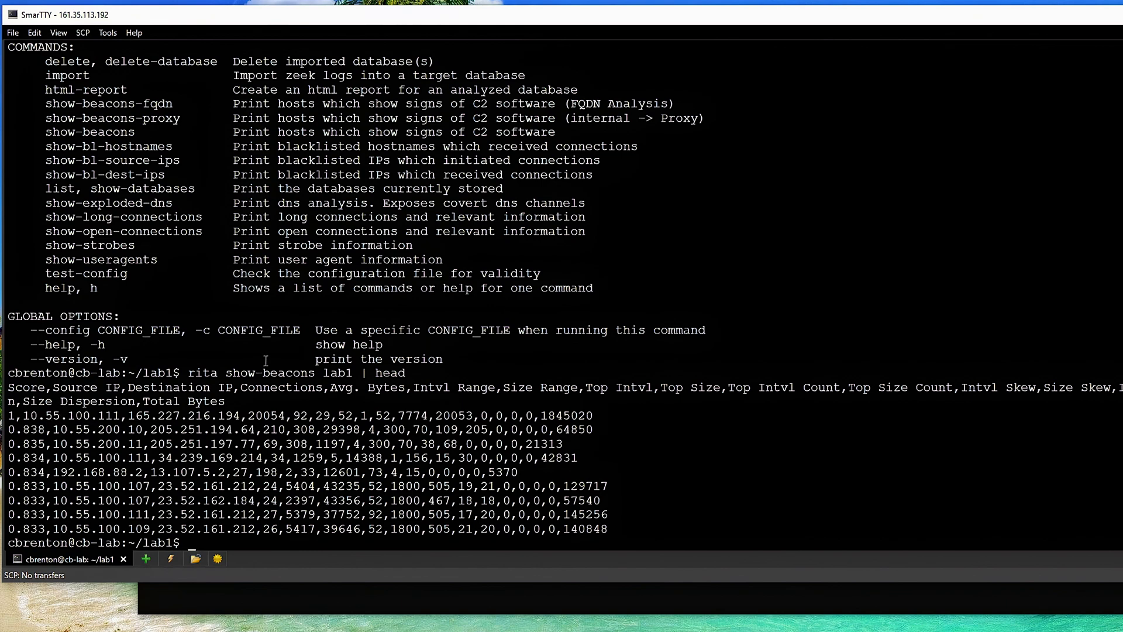
Step: Highlight the beacon result rows and the connection count in the first row
left_click(12, 415)
left_click_drag(12, 414, 609, 528)
left_click(299, 444)
left_click_drag(248, 416, 286, 416)
key("Return")
Step: In the rita-test terminal, run rita to show its command help and list the available datasets with rita list
left_click(598, 592)
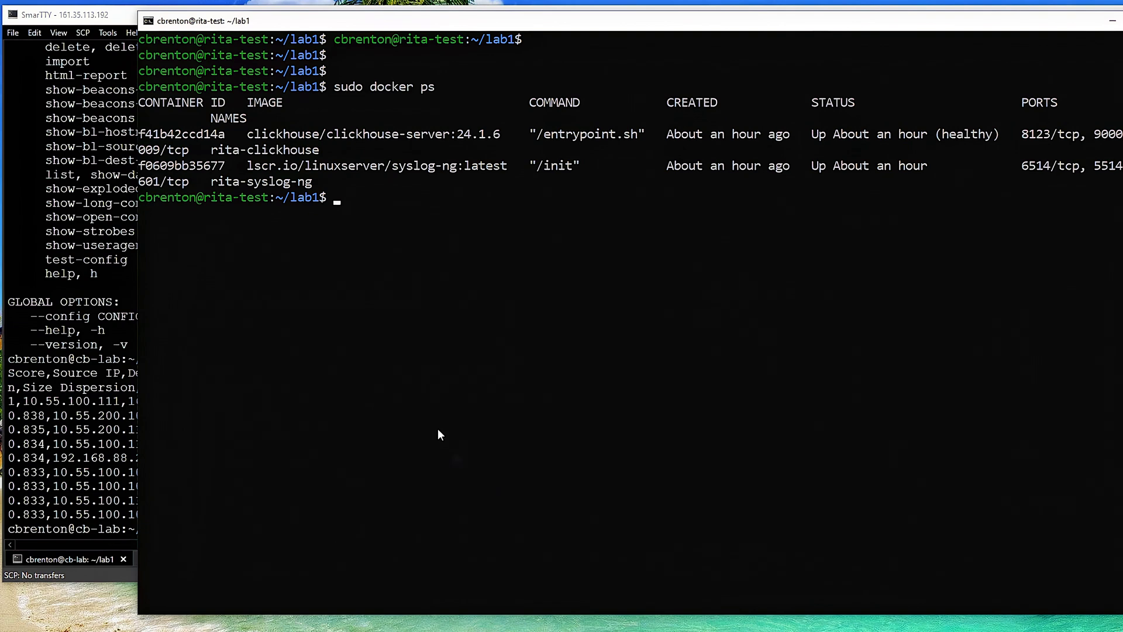
left_click(431, 365)
type("rita")
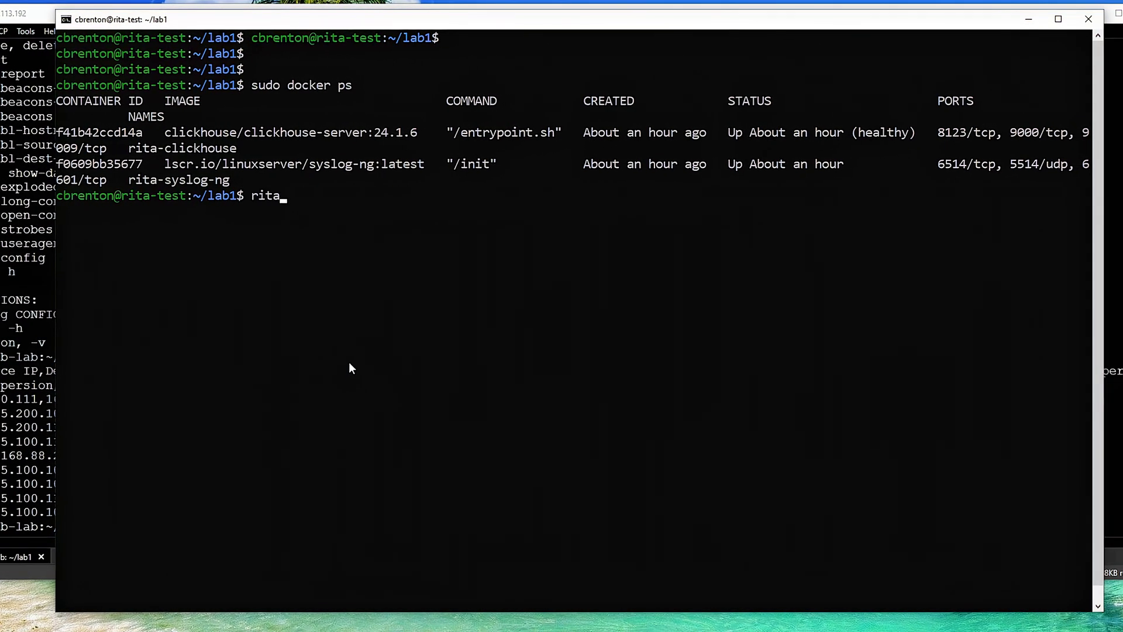
key("Return")
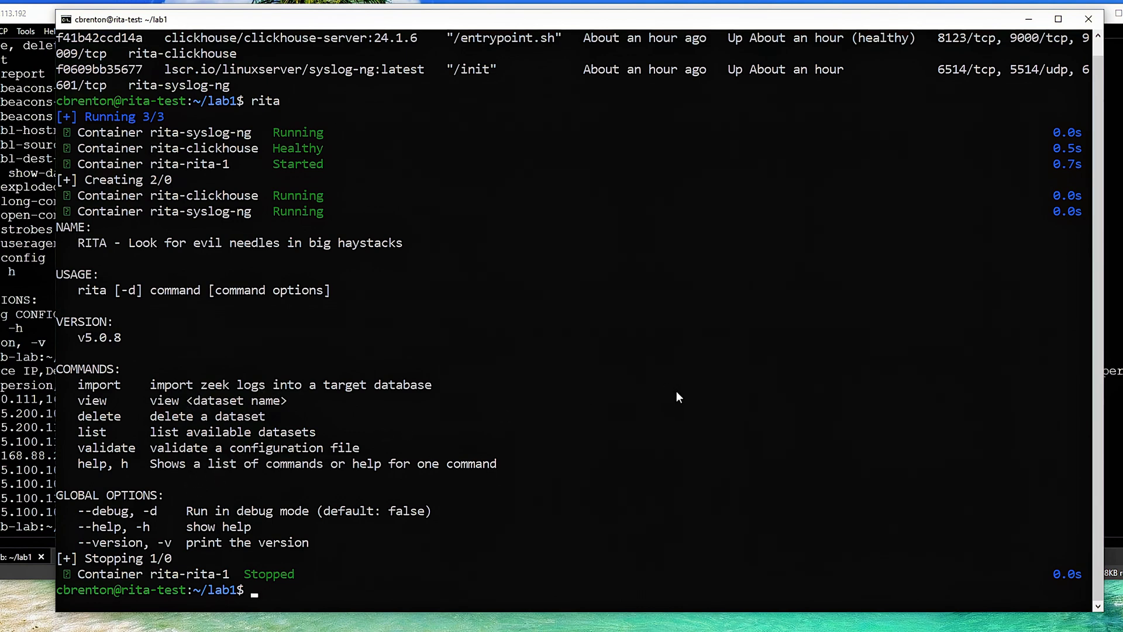
type("rita list")
key("Return")
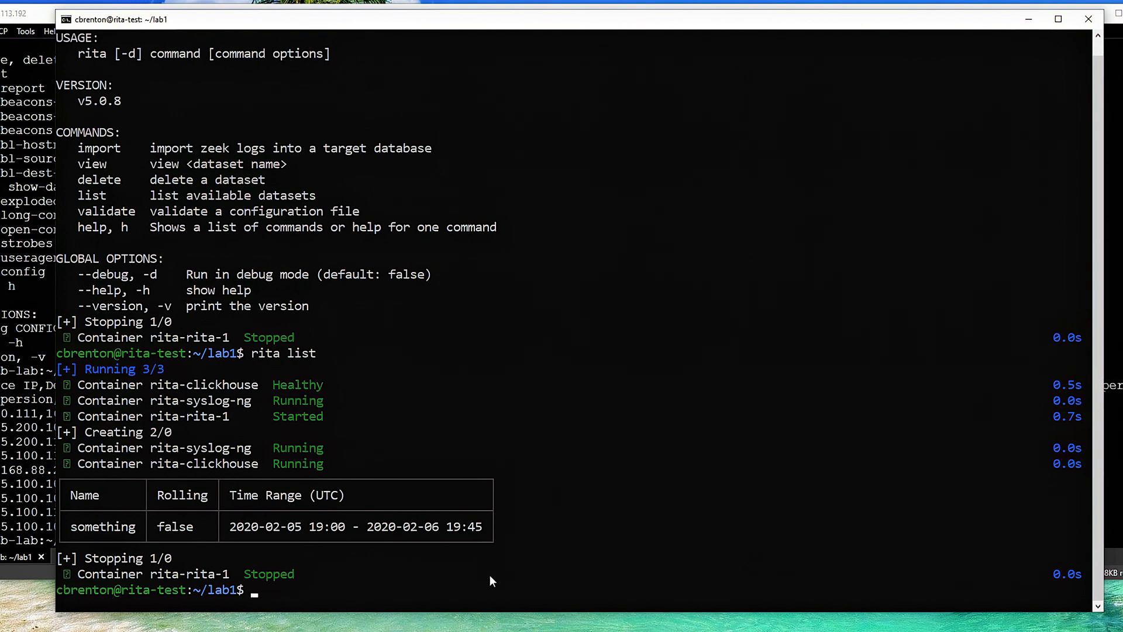
Step: Try to open the dataset with the command rita show sometehing
type("rita show sometehing")
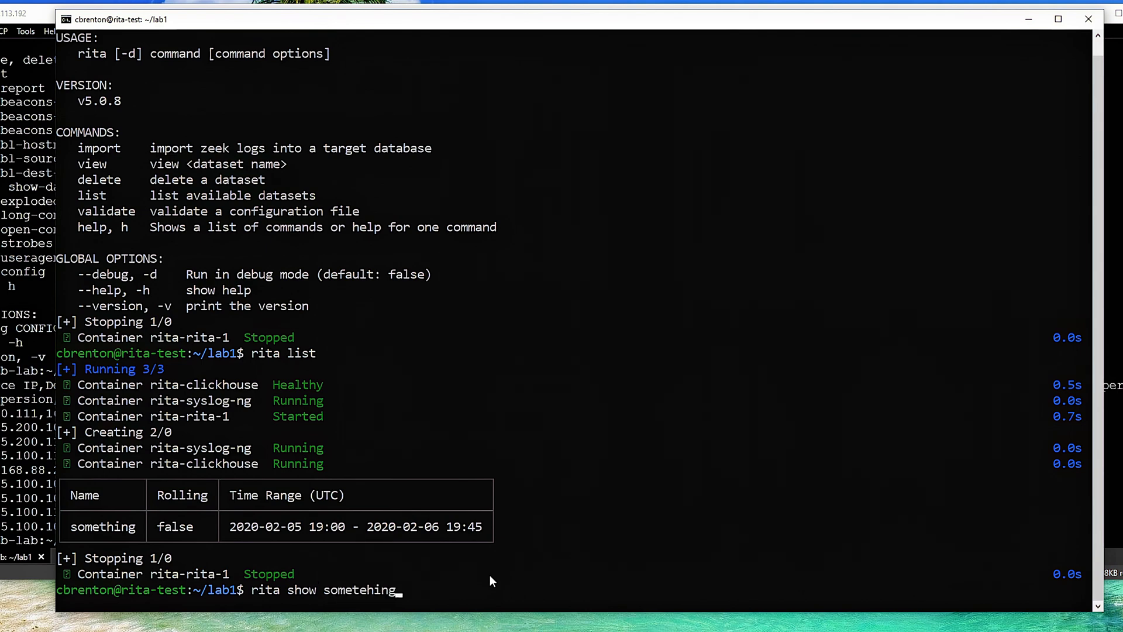
key("Return")
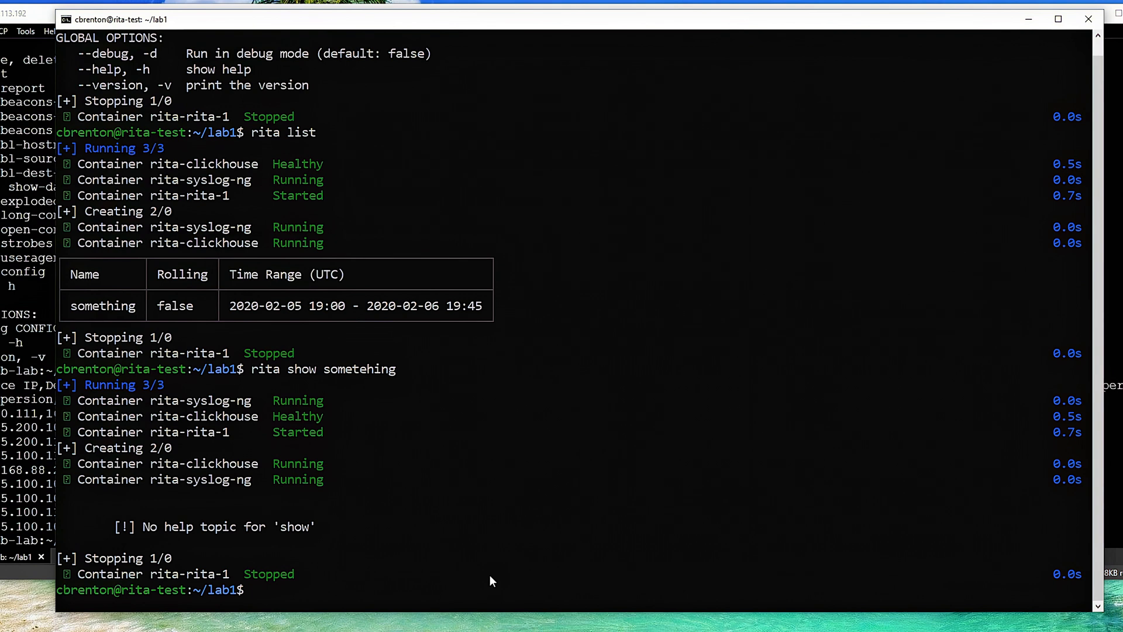
Step: Recall the previous command and change it to rita view something to open the something dataset
left_click(399, 460)
key("Up")
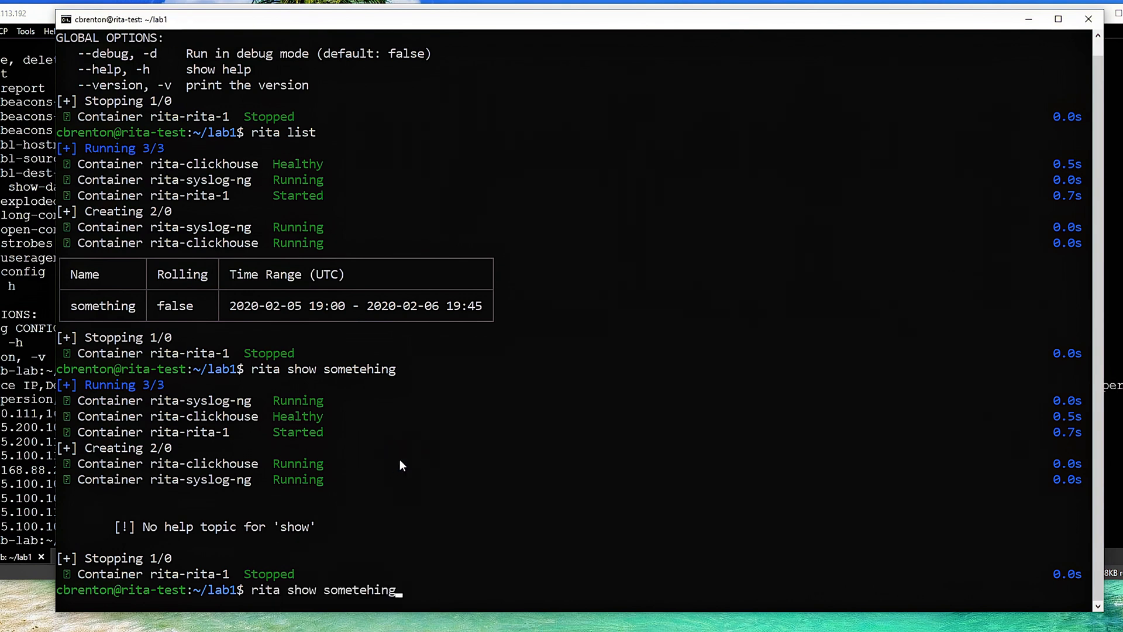
key("BackSpace")
key("BackSpace")
key("BackSpace")
key("BackSpace")
key("BackSpace")
key("BackSpace")
key("BackSpace")
key("BackSpace")
key("BackSpace")
key("BackSpace")
key("BackSpace")
key("BackSpace")
key("BackSpace")
key("BackSpace")
key("BackSpace")
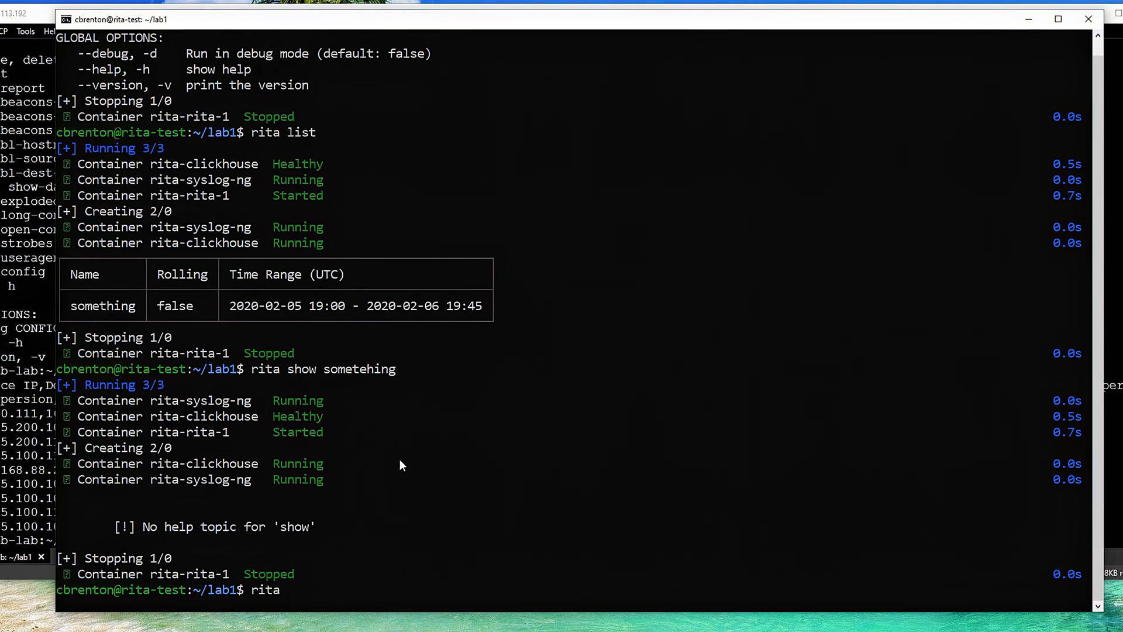
type("view something")
key("Return")
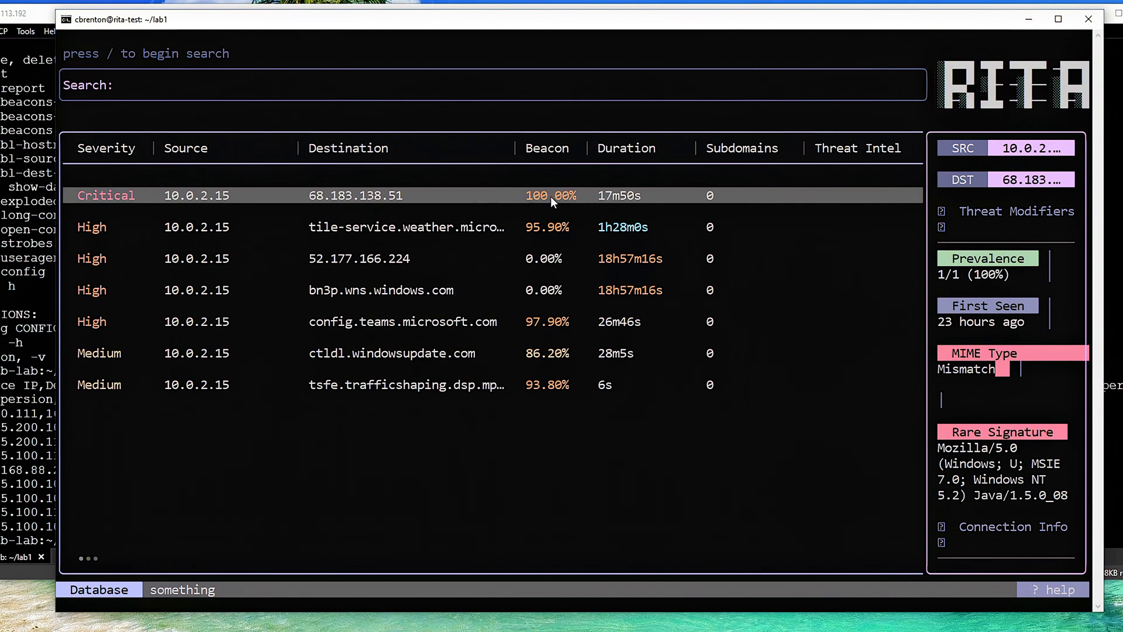
Step: Move through the threat list to the 52.177.166.224 destination and examine its details
key("Down")
key("Down")
key("Down")
key("Up")
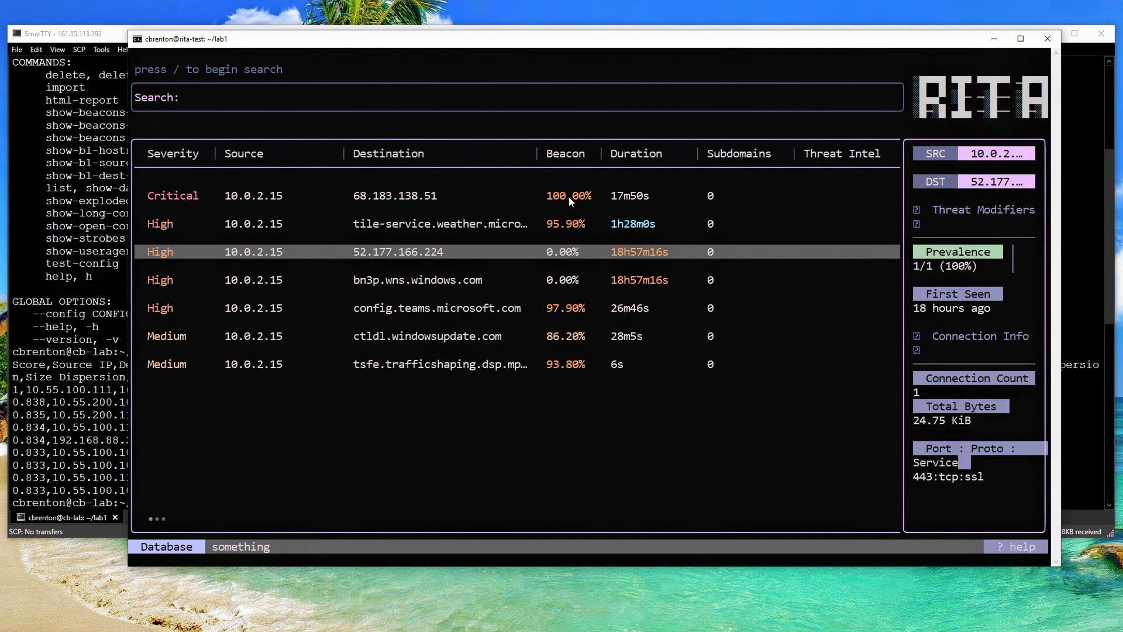
Step: Maximize the terminal window and go back to the critical 68.183.138.51 entry to examine its threat modifiers and connection info
left_click(1020, 37)
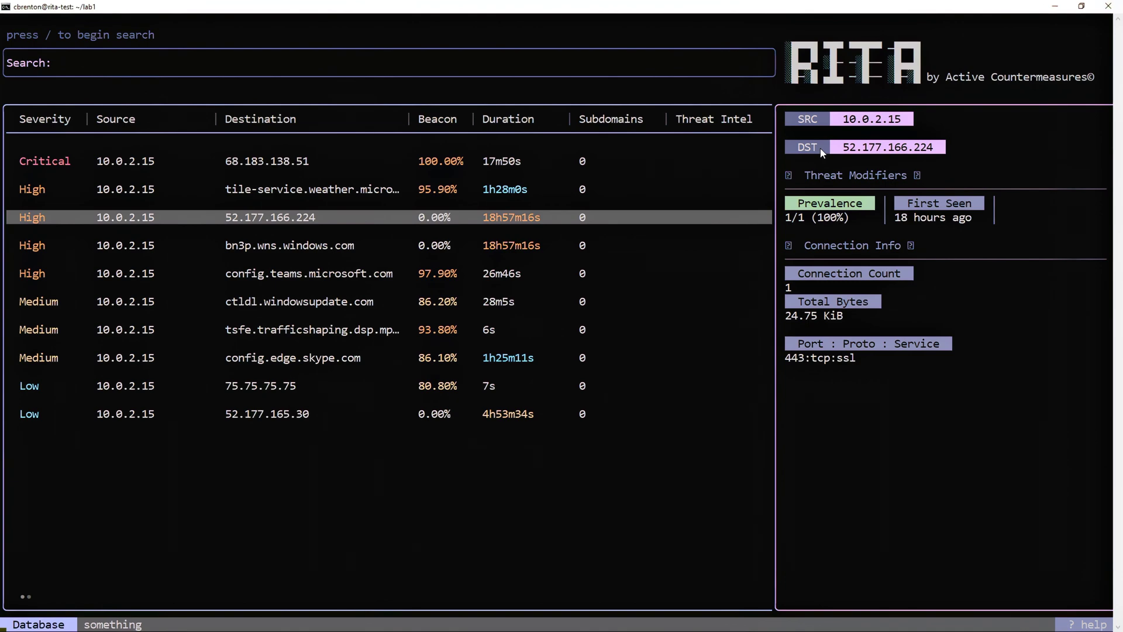
key("Up")
key("Up")
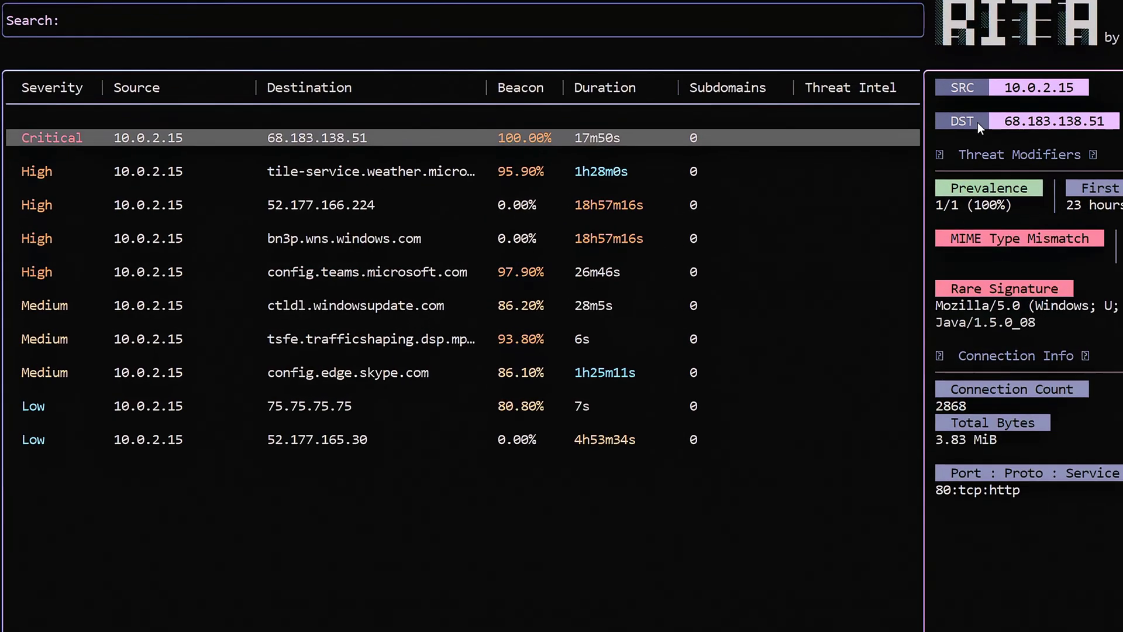